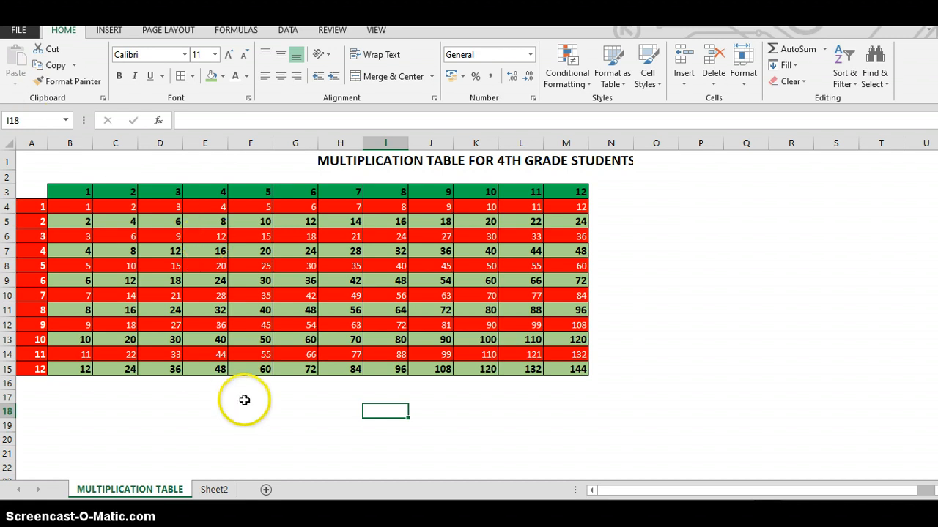
# - On Sheet2, enter 1 and 2 in B3 and C3 and extend the series across to 12 in M3
pyautogui.click(220, 489)
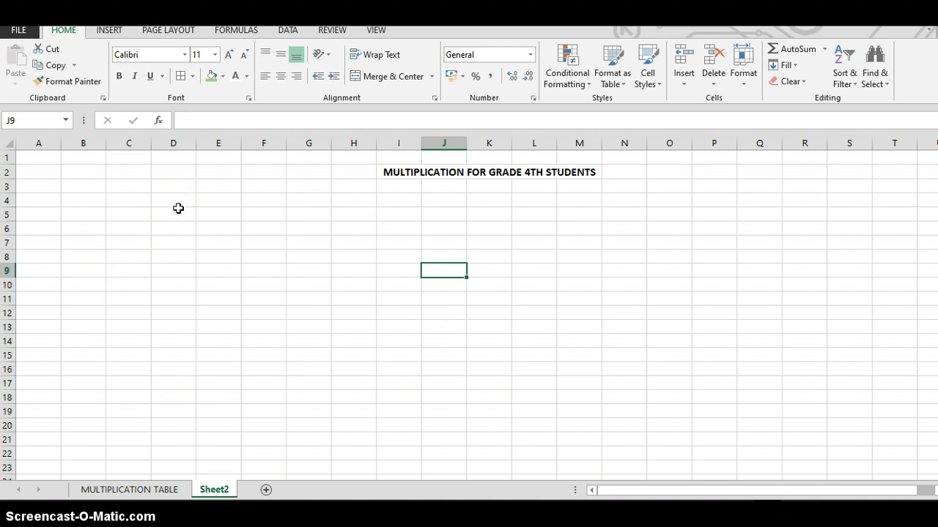
pyautogui.click(88, 188)
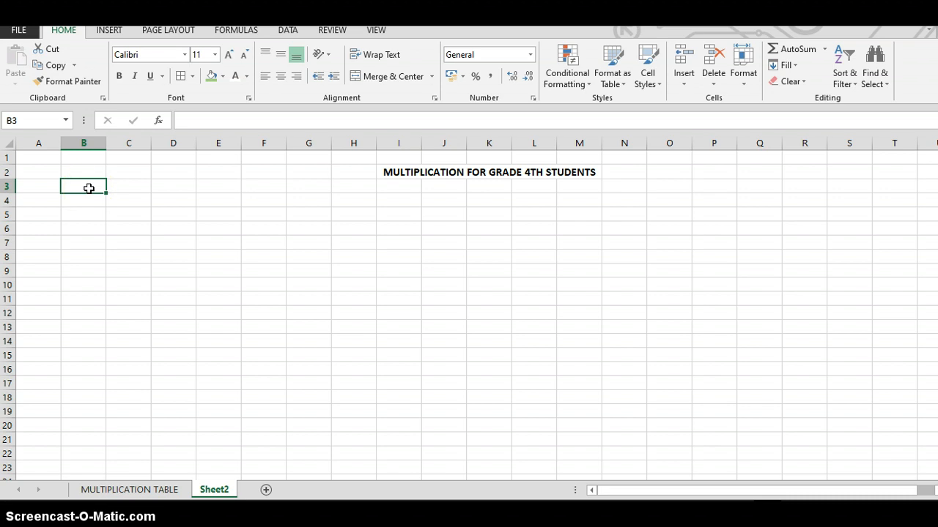
pyautogui.write('1')
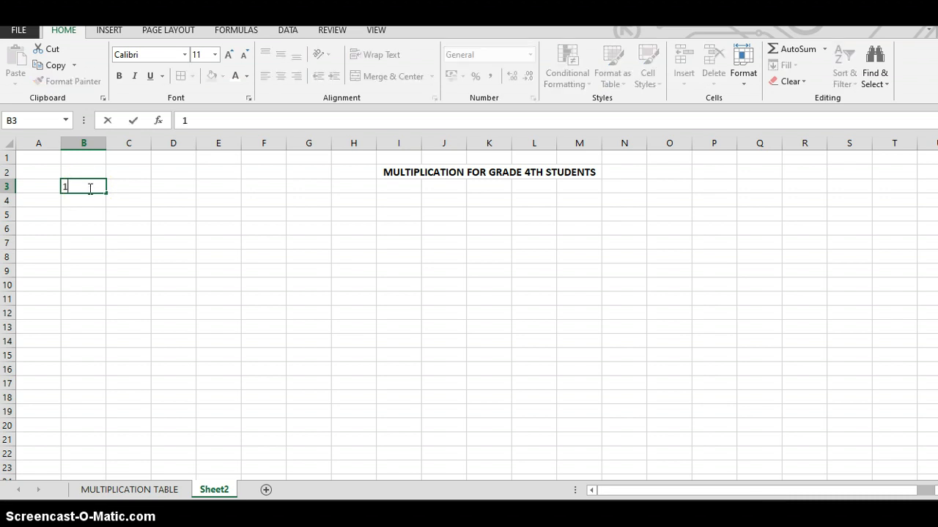
pyautogui.press('Tab')
pyautogui.write('2')
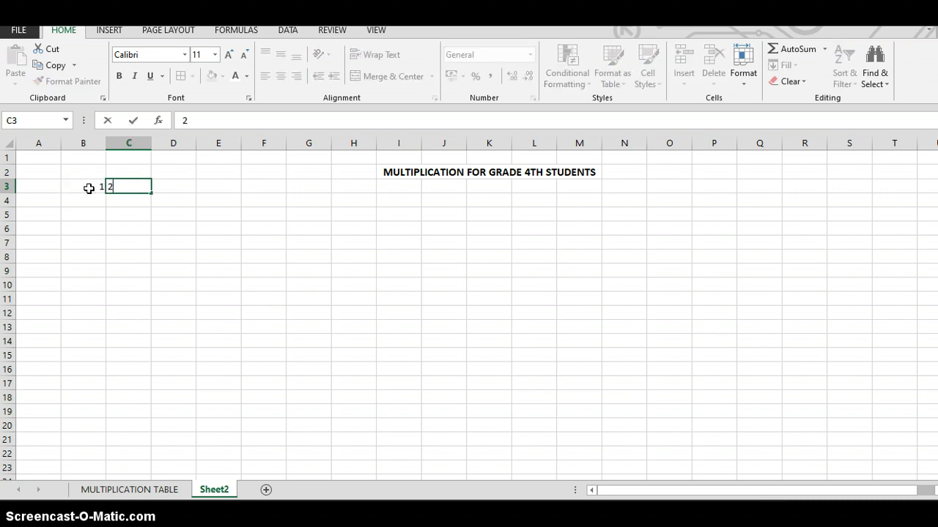
pyautogui.click(88, 188)
pyautogui.moveTo(102, 185); pyautogui.dragTo(139, 186)
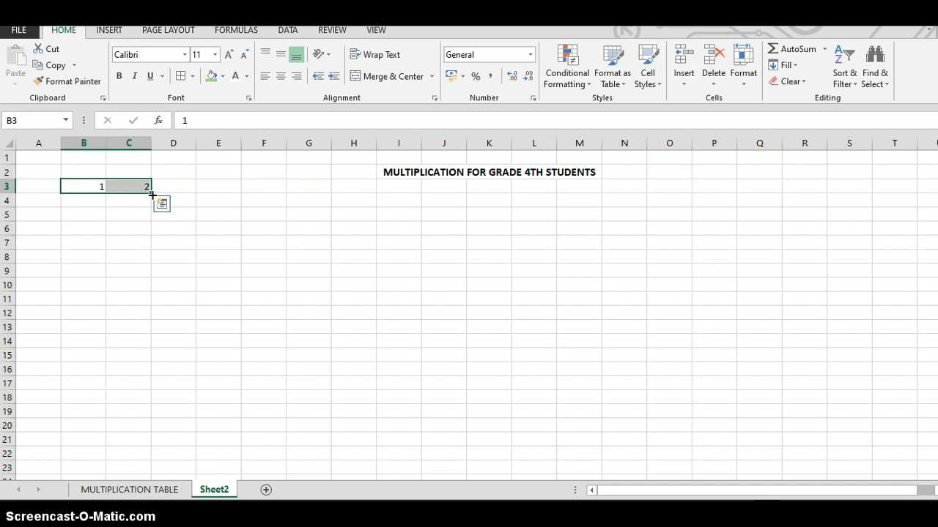
pyautogui.moveTo(151, 194); pyautogui.dragTo(592, 188)
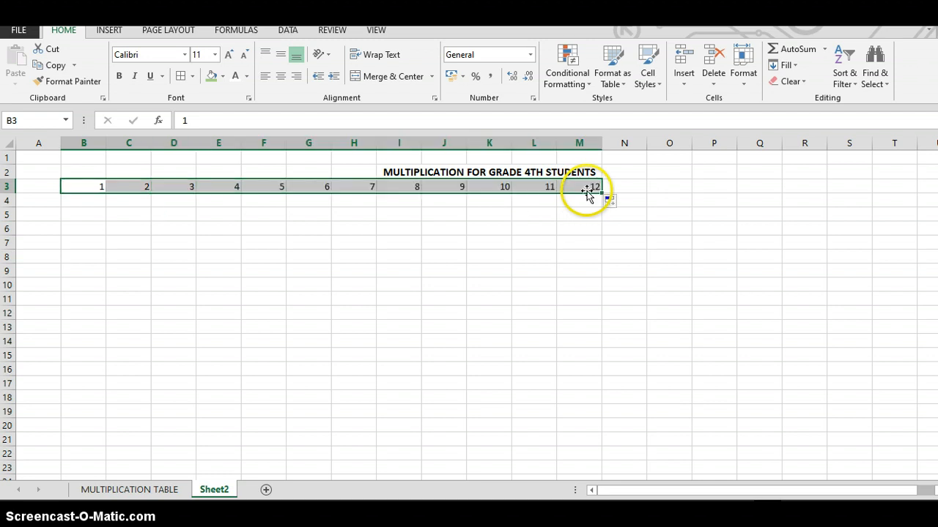
# - Enter 1 and 2 in A4 and A5 and extend the series down to 12 in A15
pyautogui.click(45, 202)
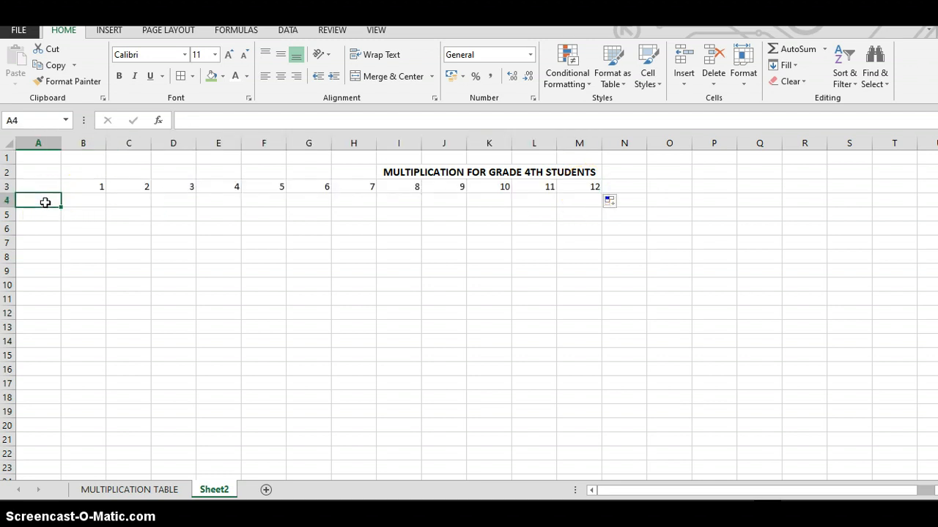
pyautogui.write('1')
pyautogui.press('Return')
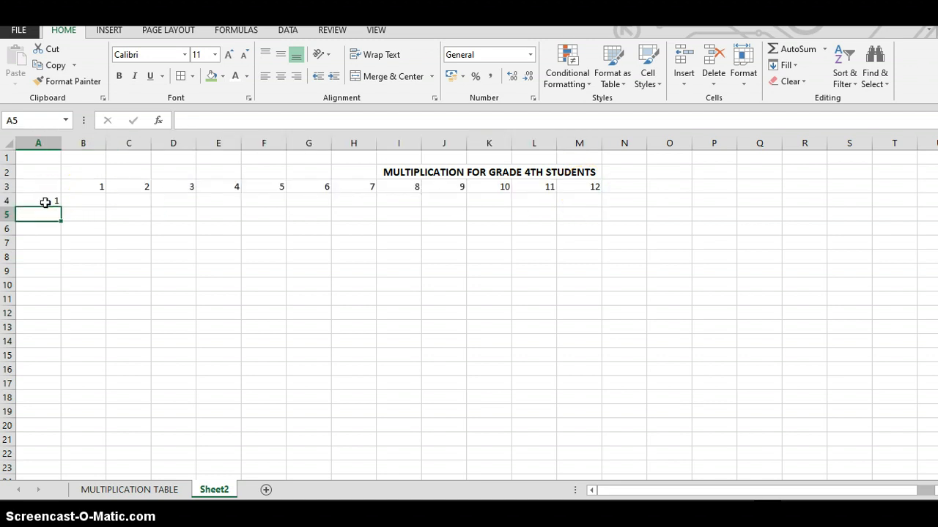
pyautogui.write('2')
pyautogui.press('Return')
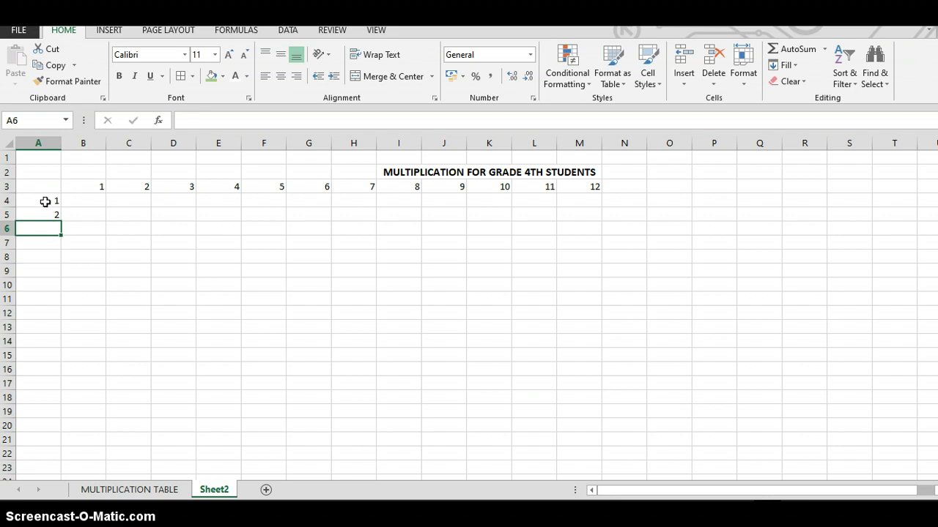
pyautogui.moveTo(46, 202); pyautogui.dragTo(46, 216)
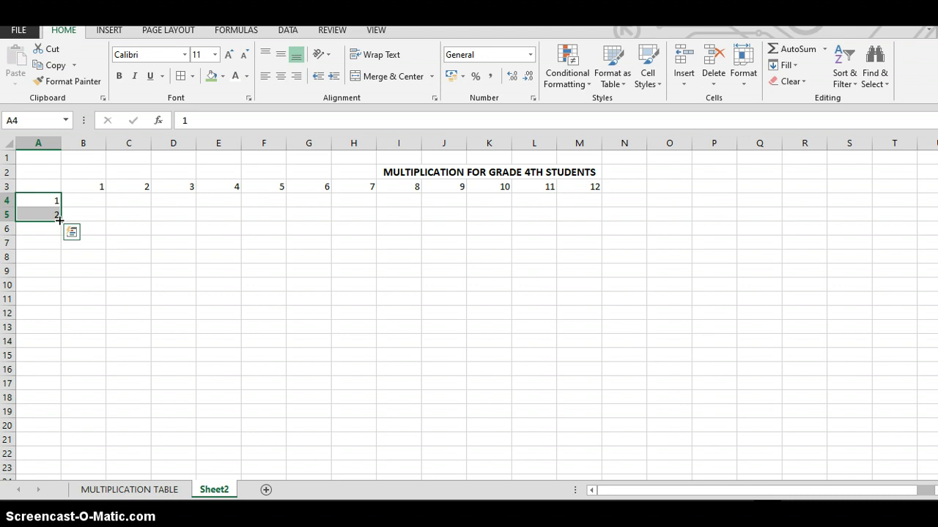
pyautogui.moveTo(59, 220); pyautogui.dragTo(56, 360)
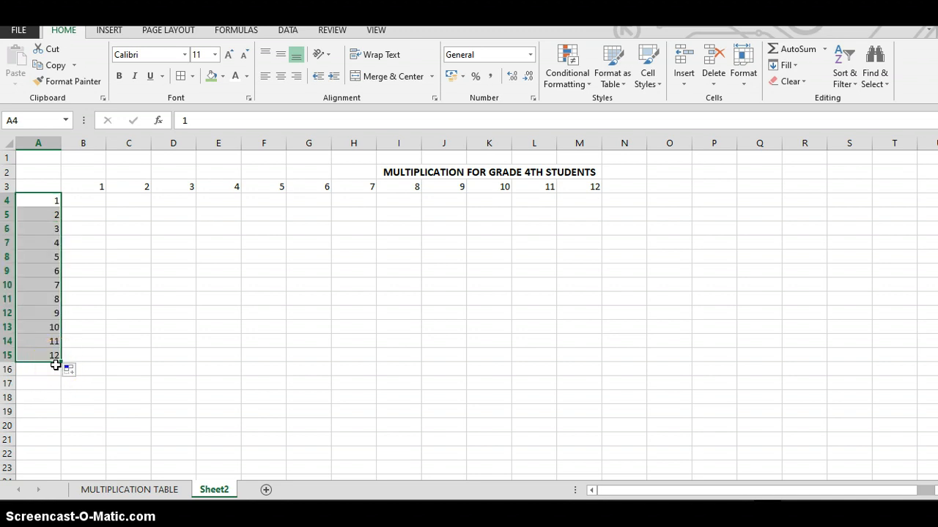
# - Hide the gridlines on Sheet2
pyautogui.click(243, 277)
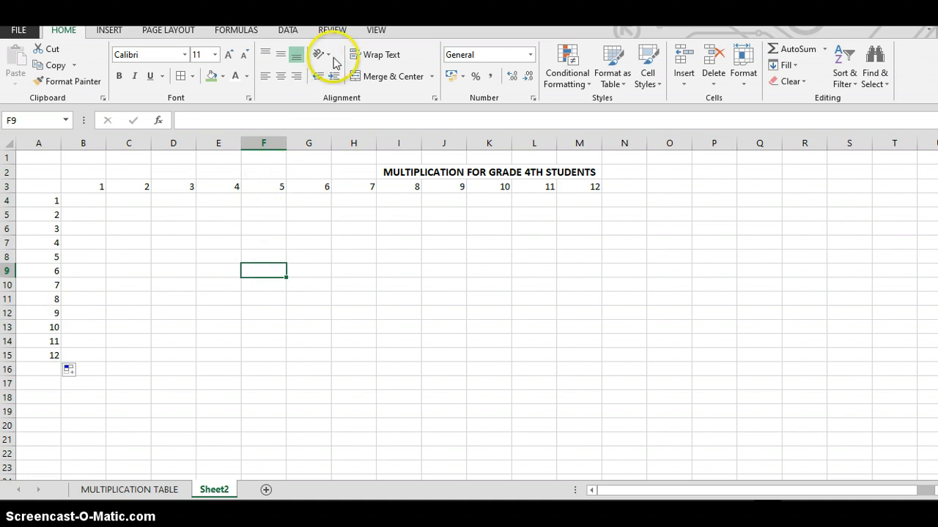
pyautogui.click(375, 31)
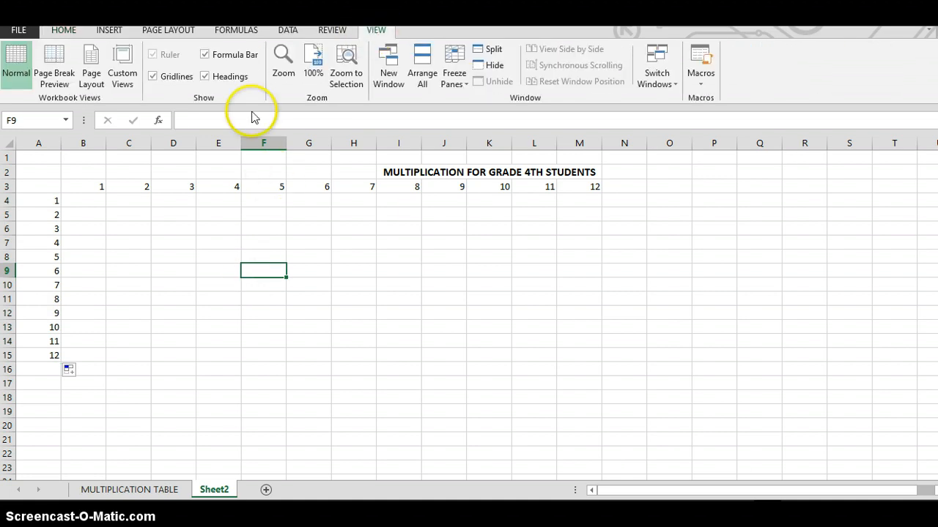
pyautogui.click(153, 77)
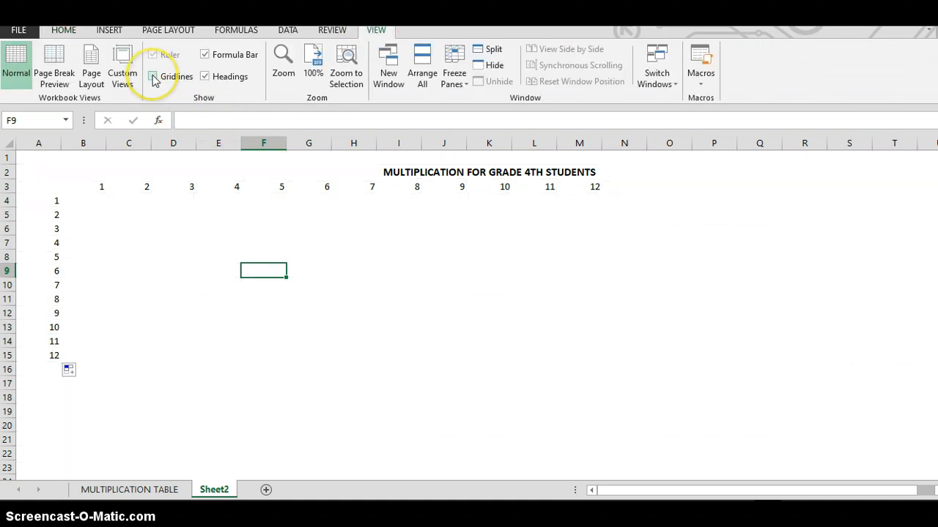
# - Format the number row B3:M3 with a standard green fill, bold text and all borders
pyautogui.click(94, 186)
pyautogui.moveTo(93, 186); pyautogui.dragTo(591, 187)
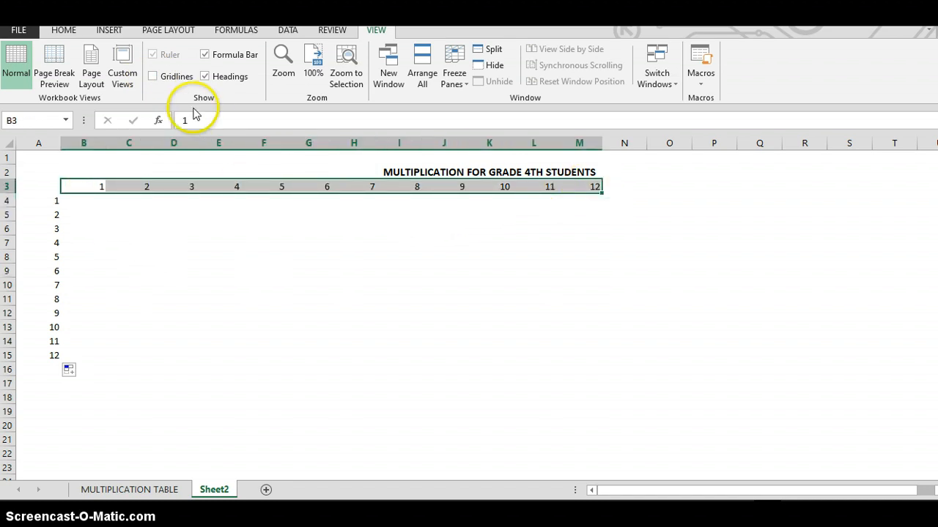
pyautogui.click(62, 33)
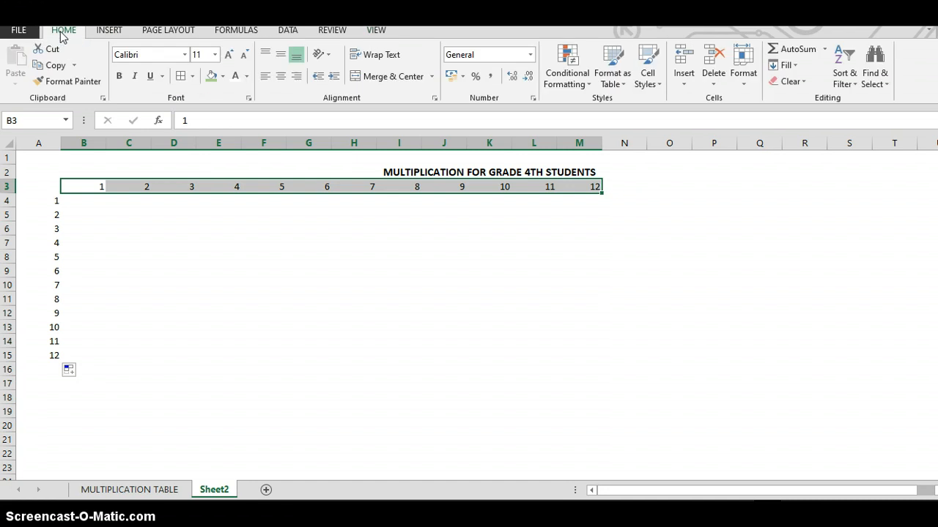
pyautogui.click(223, 76)
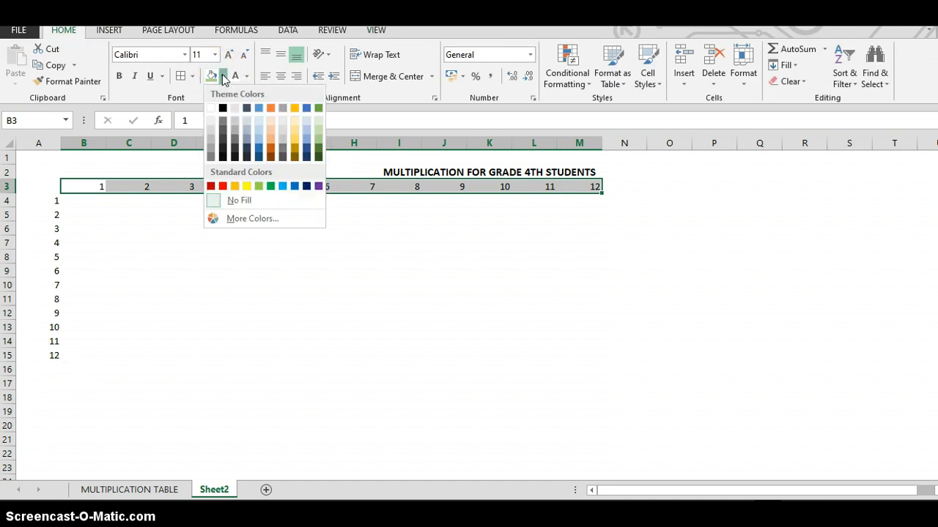
pyautogui.click(271, 187)
pyautogui.click(120, 76)
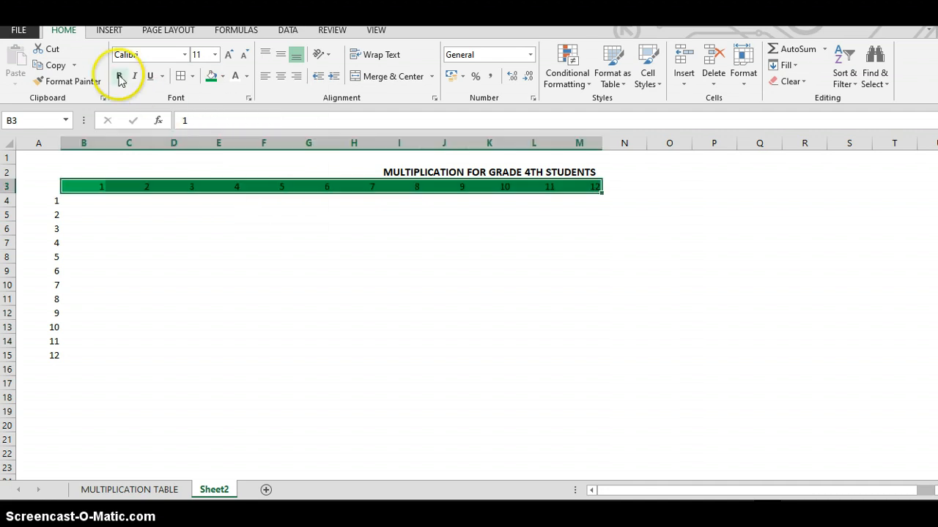
pyautogui.click(194, 78)
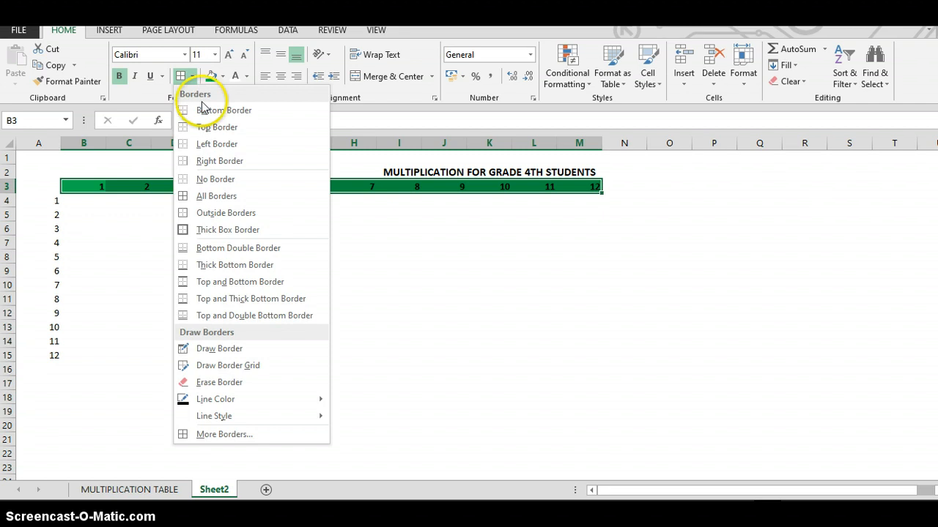
pyautogui.click(223, 196)
# - Format the number column A4:A15 with bold text, a standard red fill and white font color
pyautogui.click(55, 199)
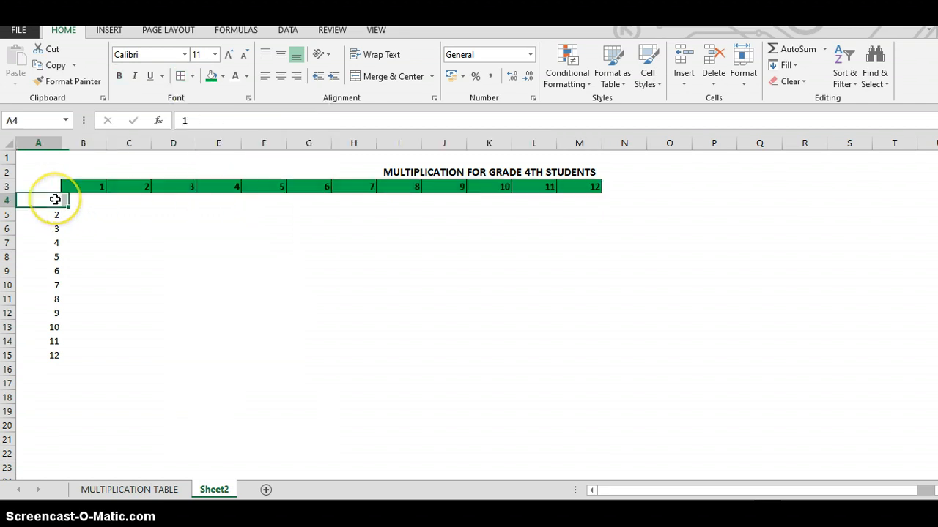
pyautogui.moveTo(55, 199); pyautogui.dragTo(57, 355)
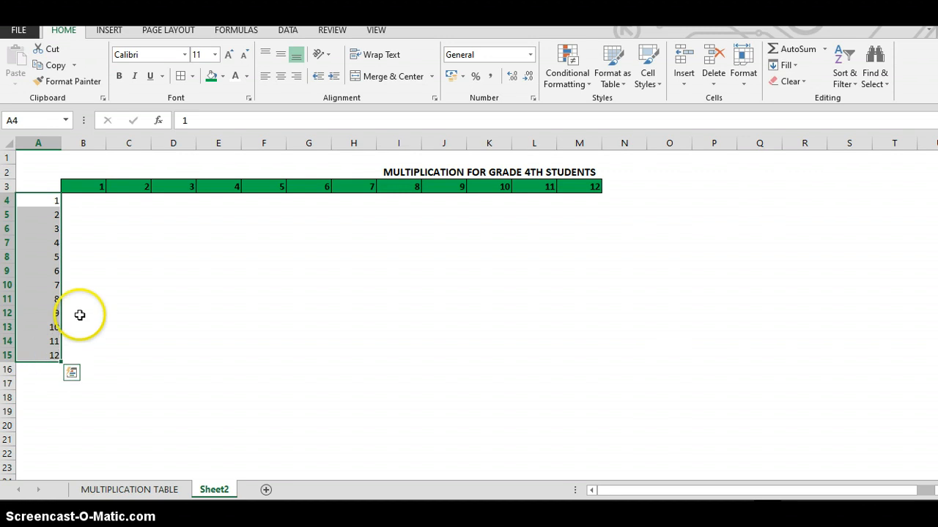
pyautogui.click(222, 76)
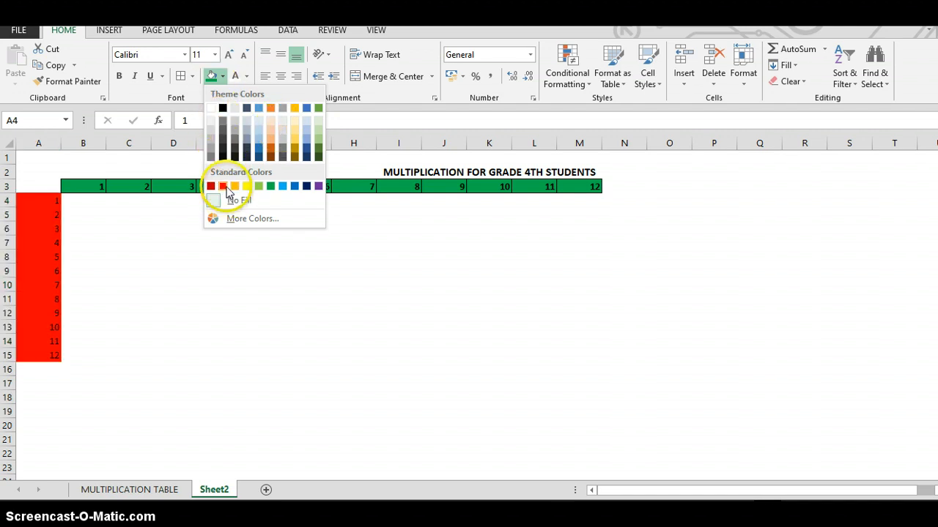
pyautogui.click(118, 79)
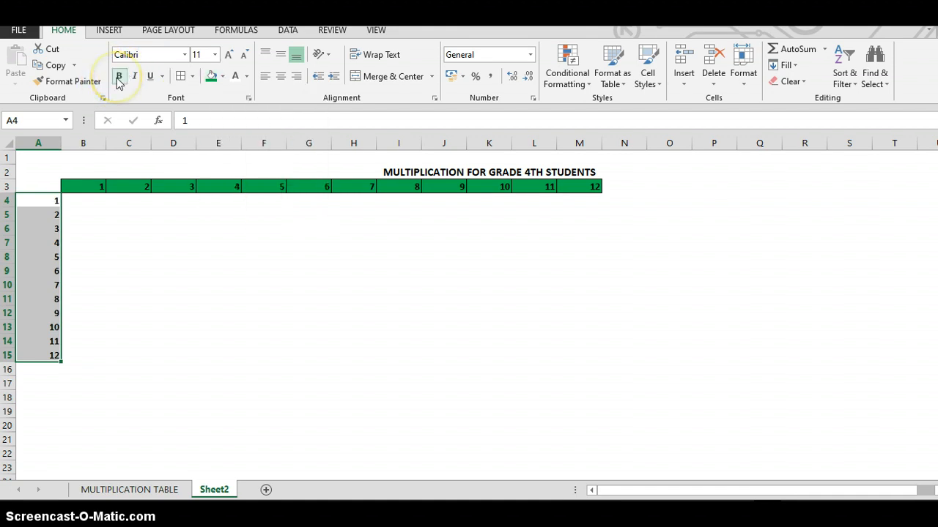
pyautogui.click(222, 76)
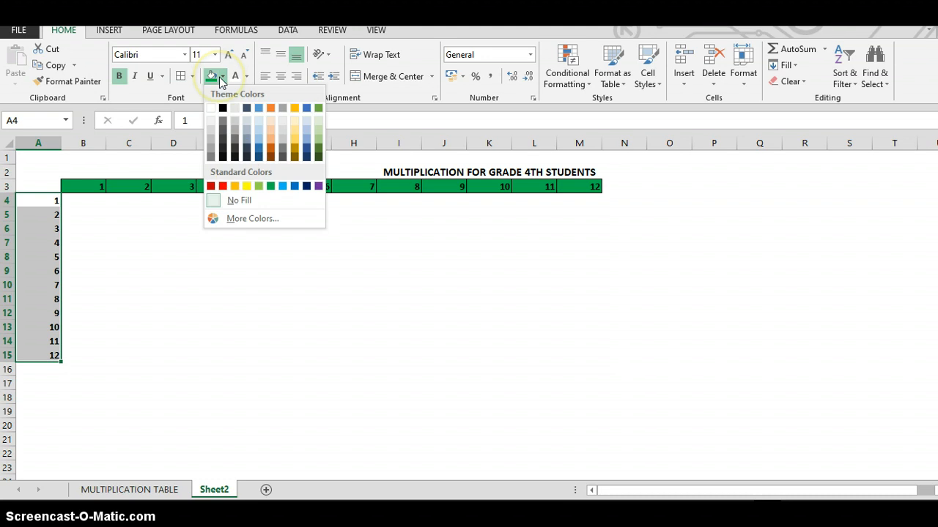
pyautogui.click(224, 184)
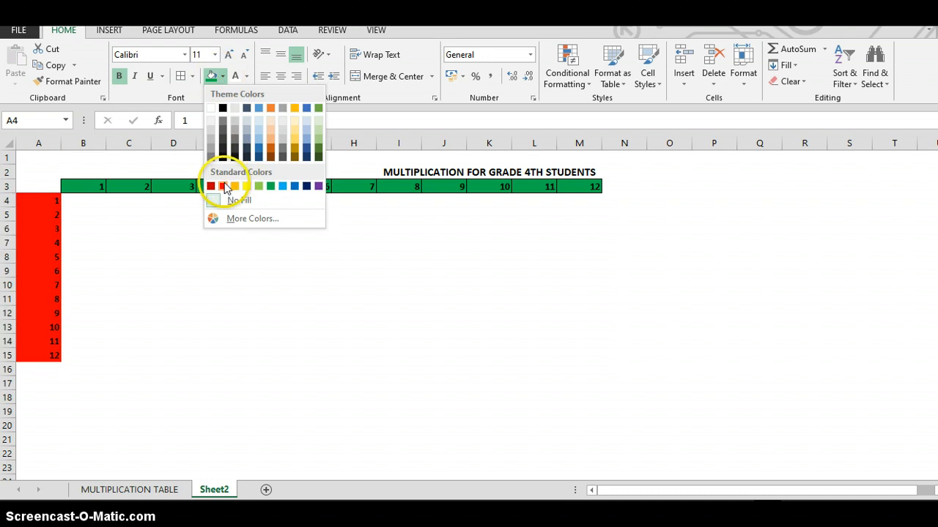
pyautogui.click(232, 77)
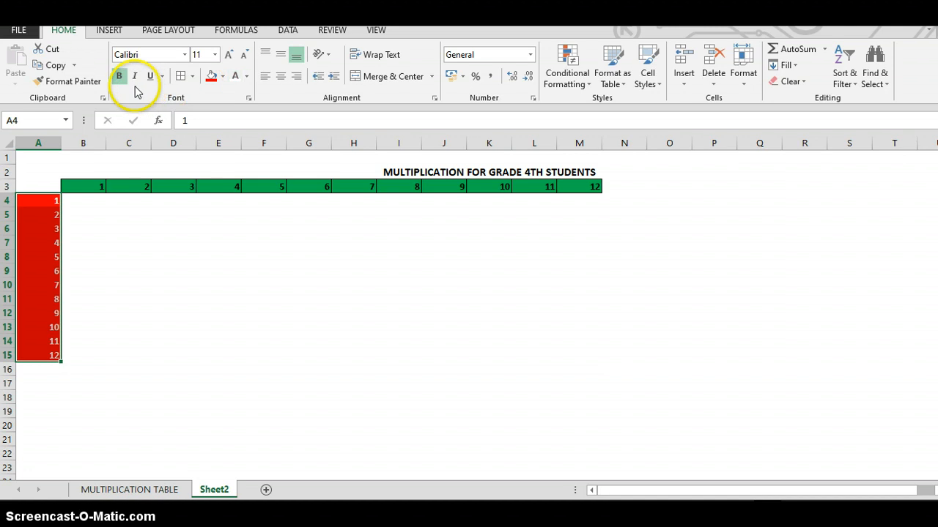
# - Increase the font size of the numbers in A4:A15 and B3:M3 to 12
pyautogui.click(228, 54)
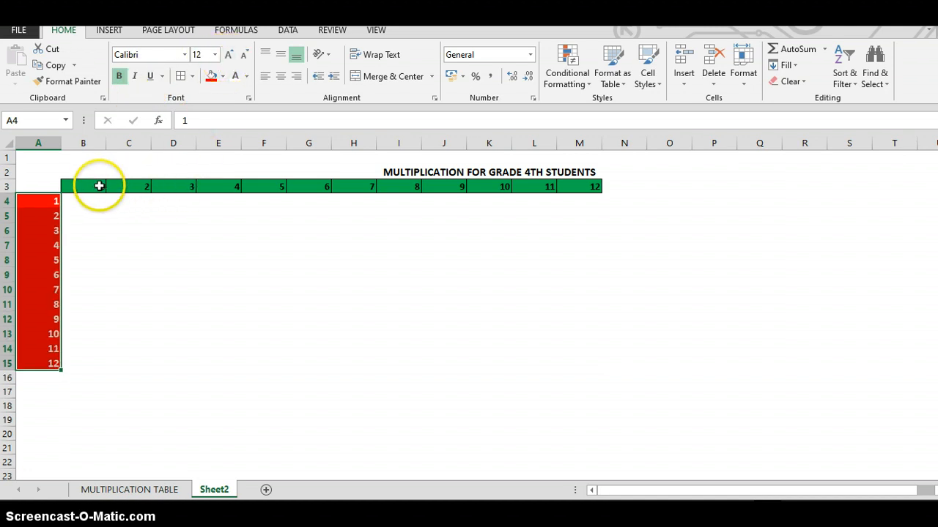
pyautogui.moveTo(98, 184); pyautogui.dragTo(592, 181)
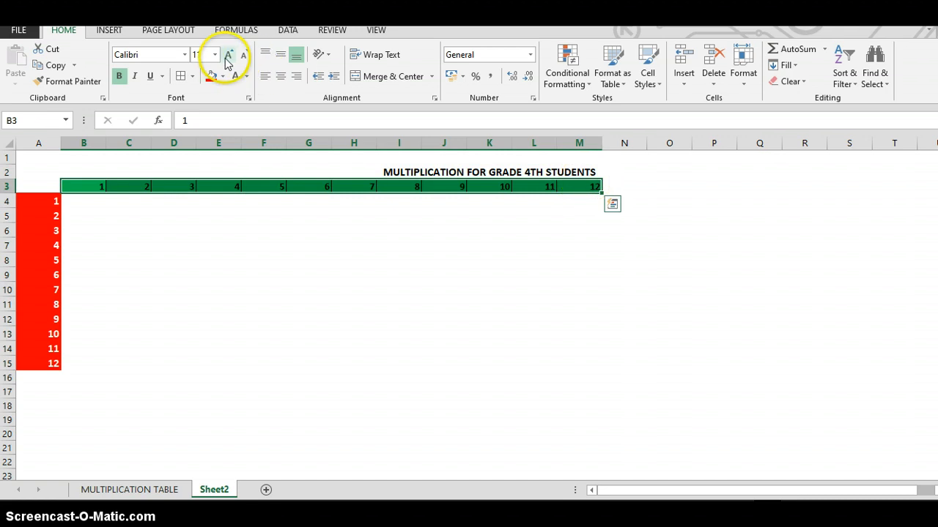
pyautogui.click(229, 59)
# - Apply all borders to the empty table body B4:M15
pyautogui.click(78, 206)
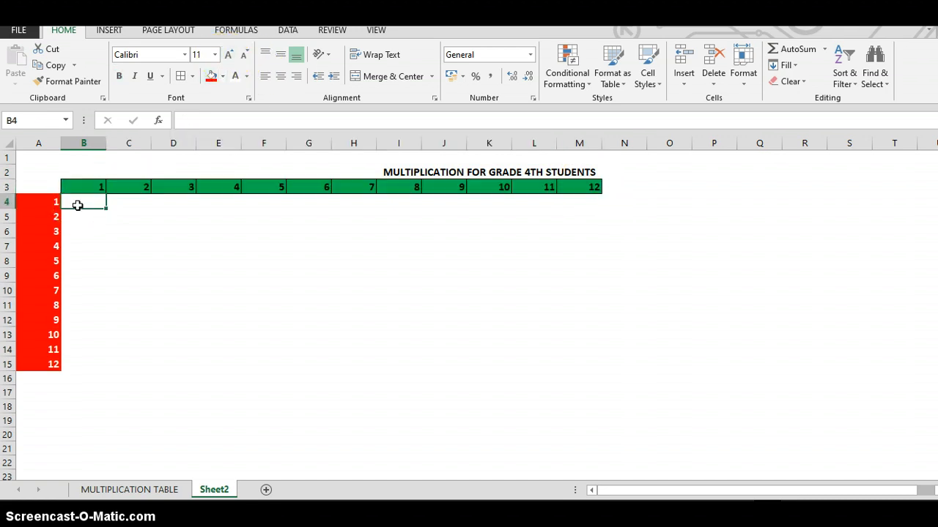
pyautogui.moveTo(78, 205); pyautogui.dragTo(588, 369)
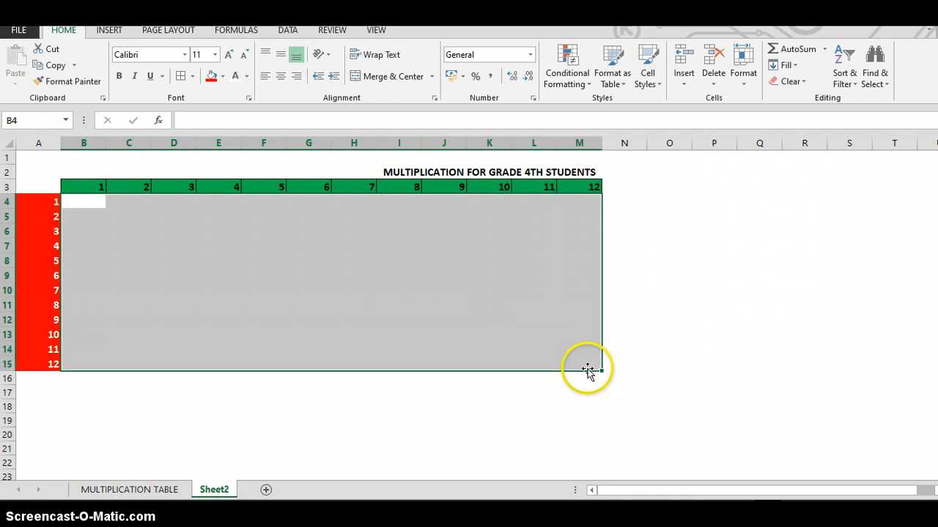
pyautogui.click(193, 76)
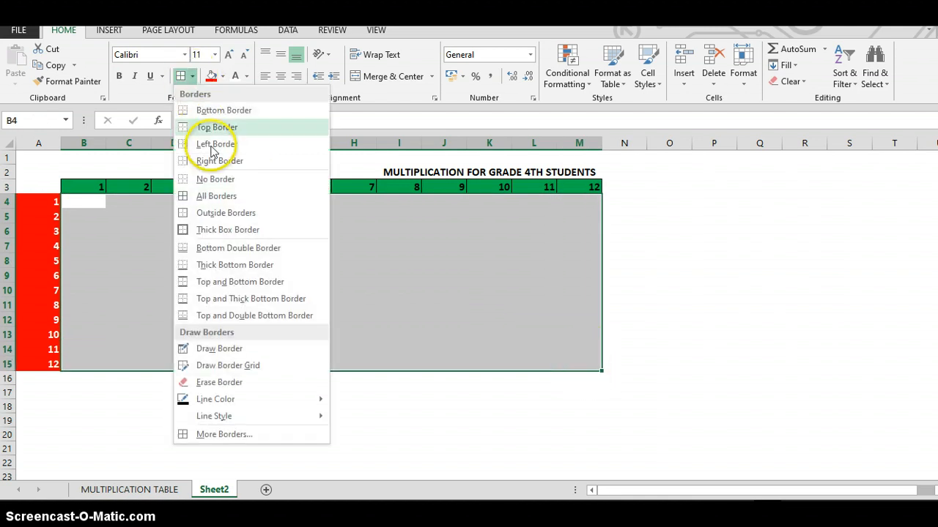
pyautogui.click(214, 195)
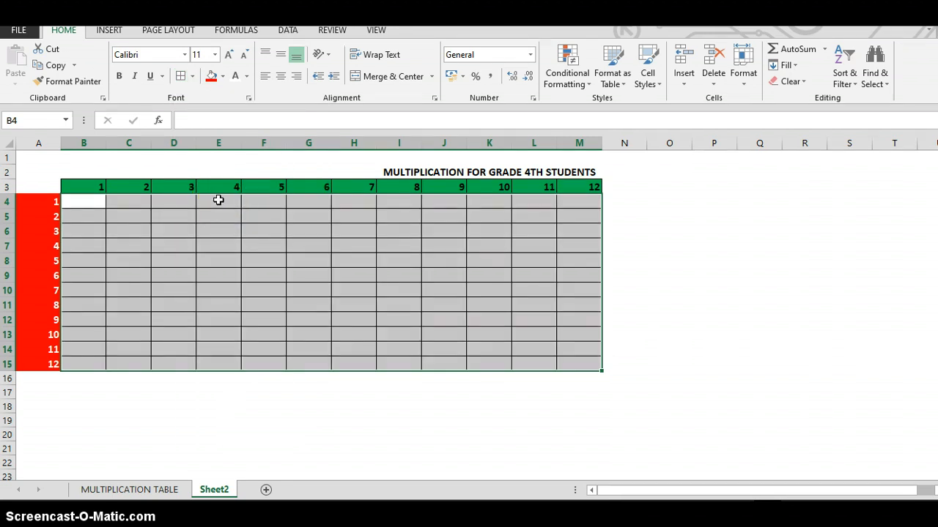
# - Insert the word TABLE into the title so it reads "MULTIPLICATION TABLE FOR GRADE 4TH STUDENTS"
pyautogui.click(461, 175)
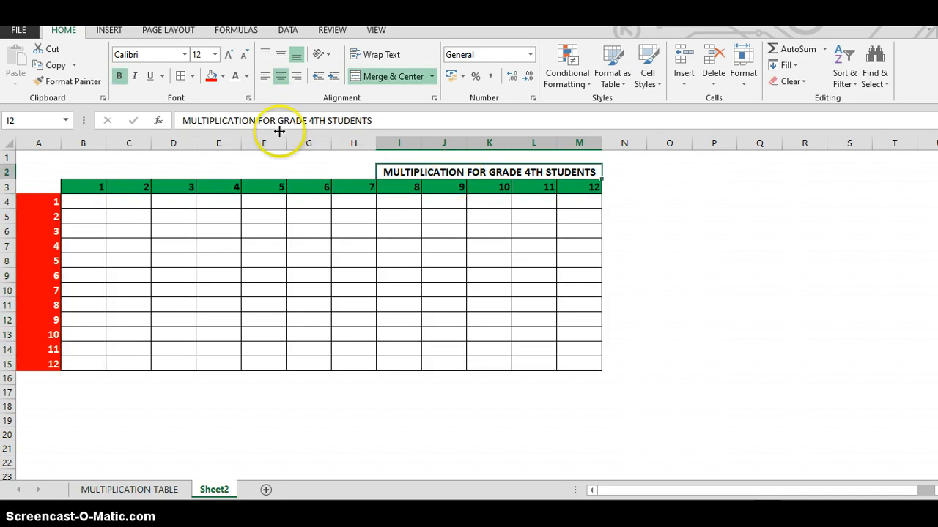
pyautogui.click(258, 118)
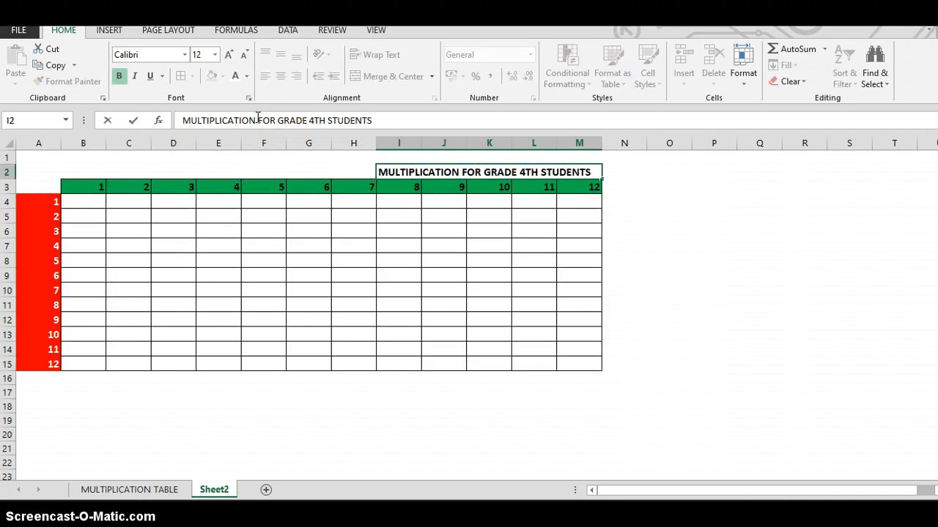
pyautogui.write('TABL')
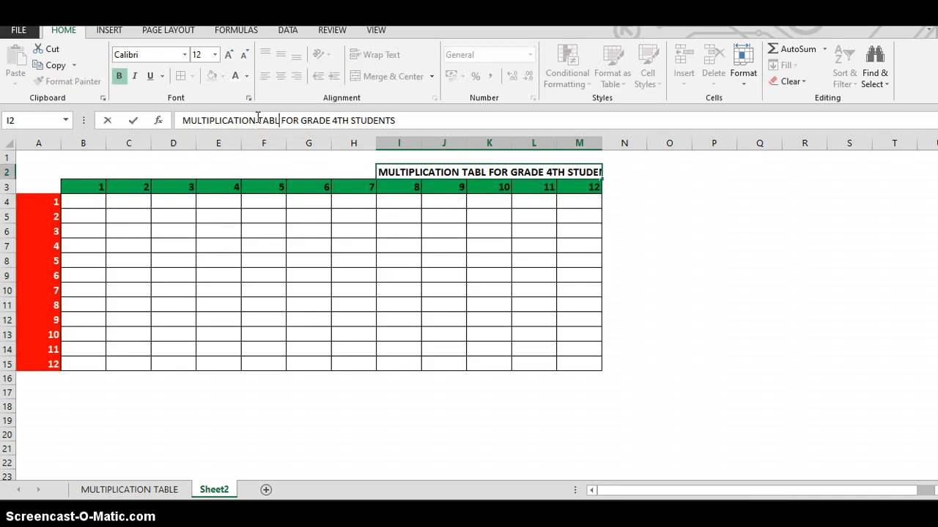
pyautogui.write('E')
pyautogui.press('Return')
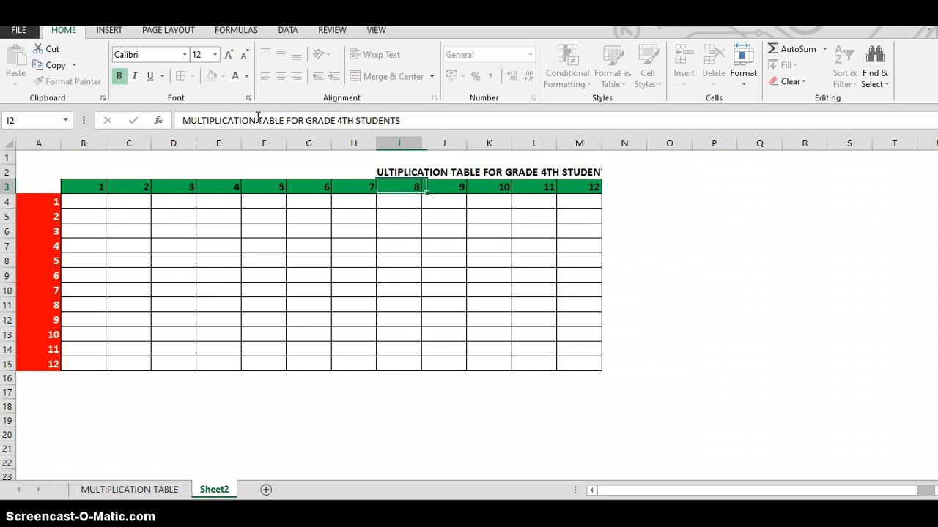
# - Unmerge the title cell and merge and center the title across I2:N2
pyautogui.click(386, 173)
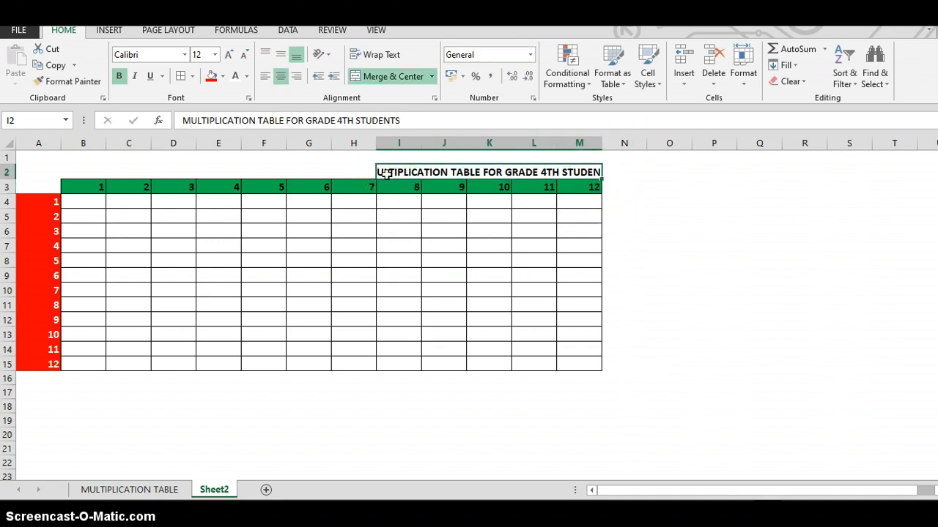
pyautogui.click(400, 79)
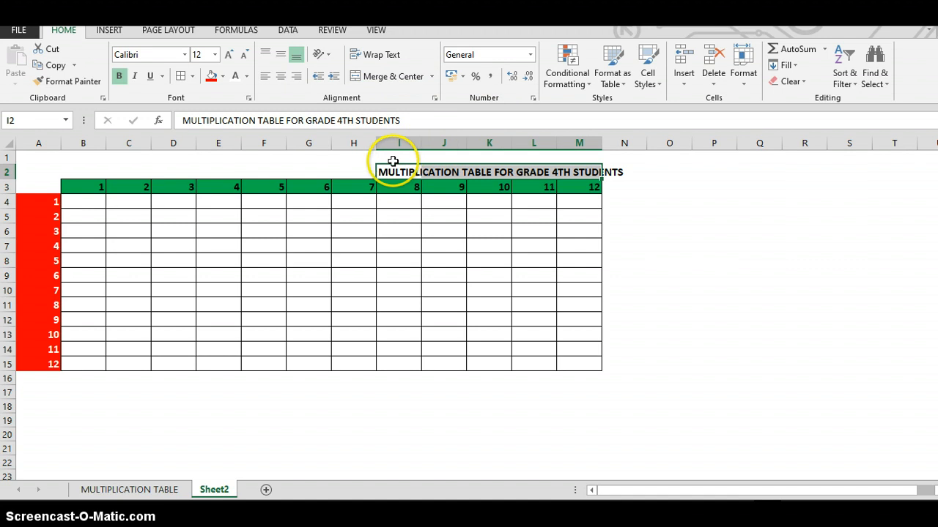
pyautogui.moveTo(445, 173); pyautogui.dragTo(634, 169)
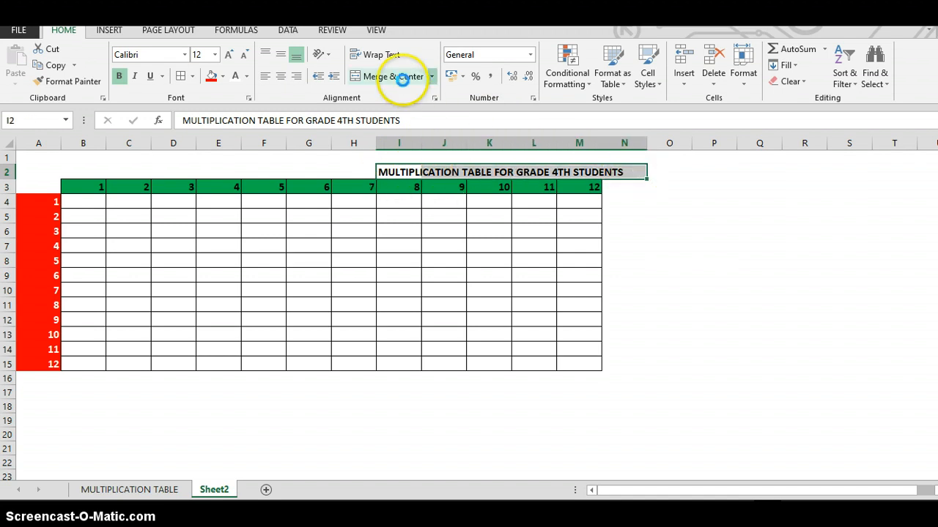
pyautogui.click(405, 78)
# - Enter the mixed-reference formula =B$3*$A4 in cell B4
pyautogui.click(84, 206)
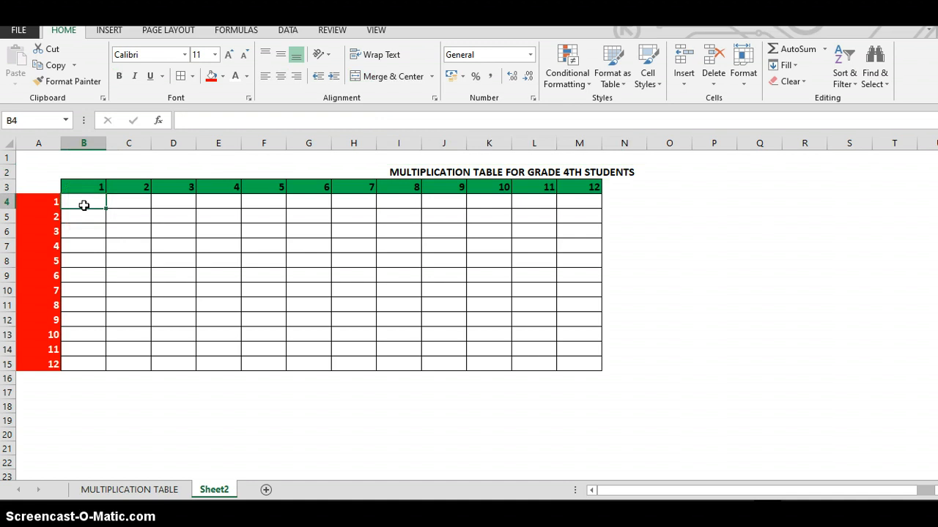
pyautogui.write('=')
pyautogui.click(90, 187)
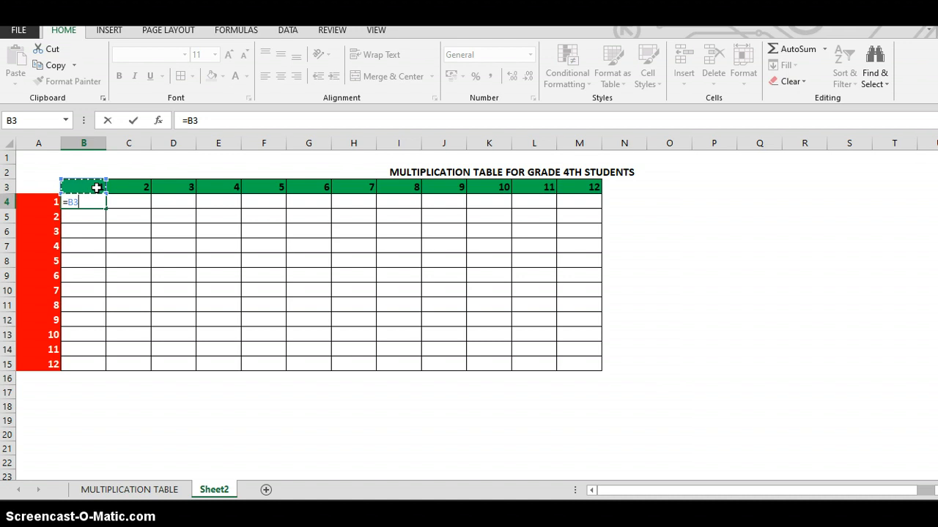
pyautogui.press('F4')
pyautogui.press('F4')
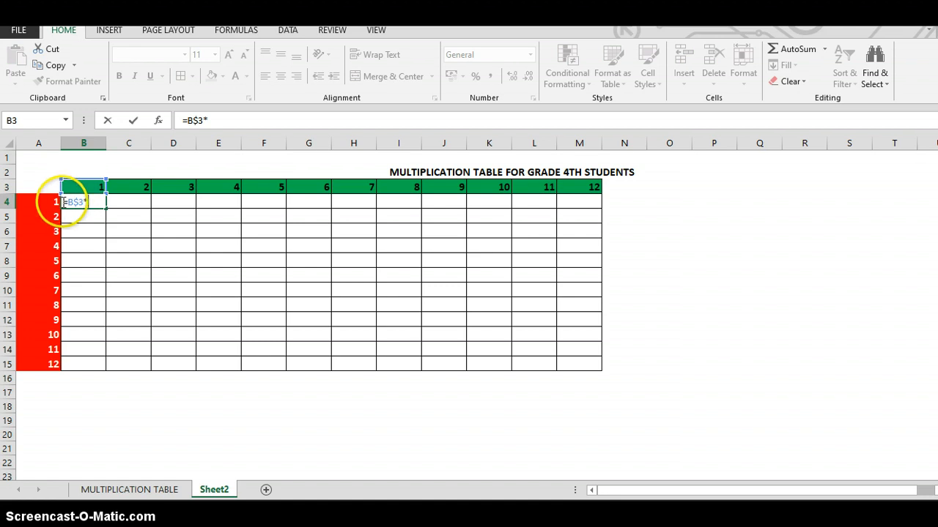
pyautogui.click(49, 201)
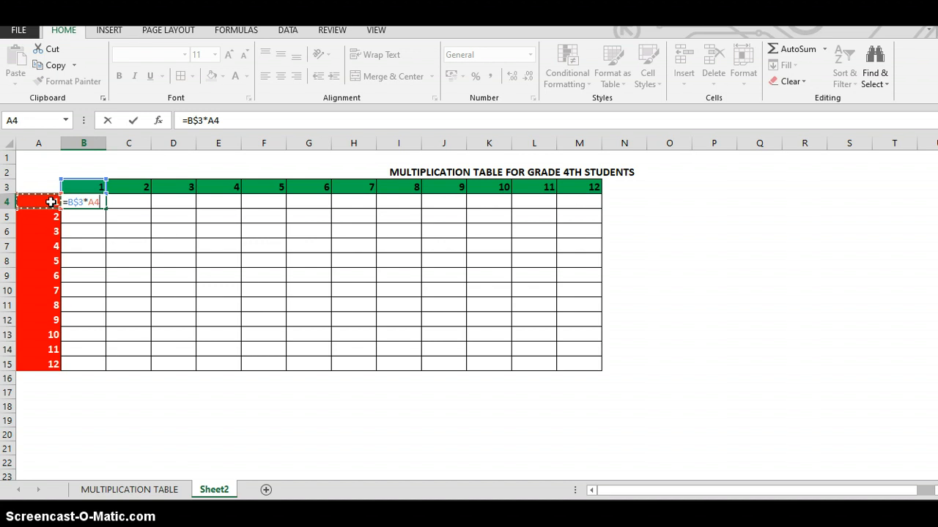
pyautogui.press('F4')
pyautogui.press('F4')
pyautogui.press('F4')
pyautogui.press('Return')
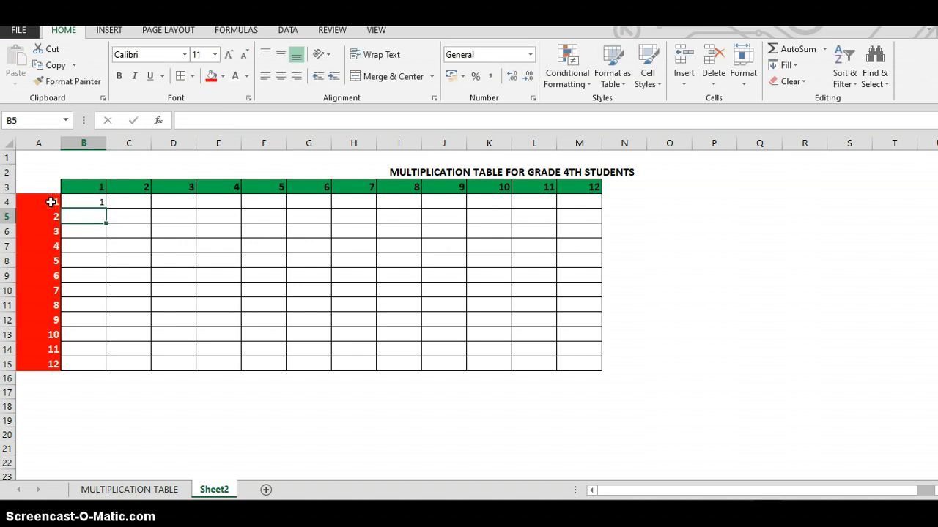
# - Fill the formula from B4 across to M4 and down through row 15
pyautogui.click(70, 199)
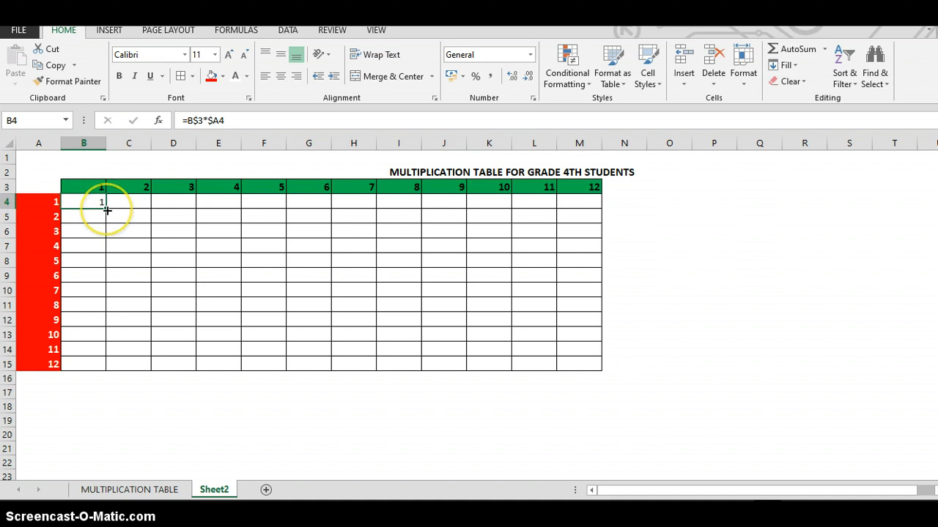
pyautogui.moveTo(107, 210); pyautogui.dragTo(595, 205)
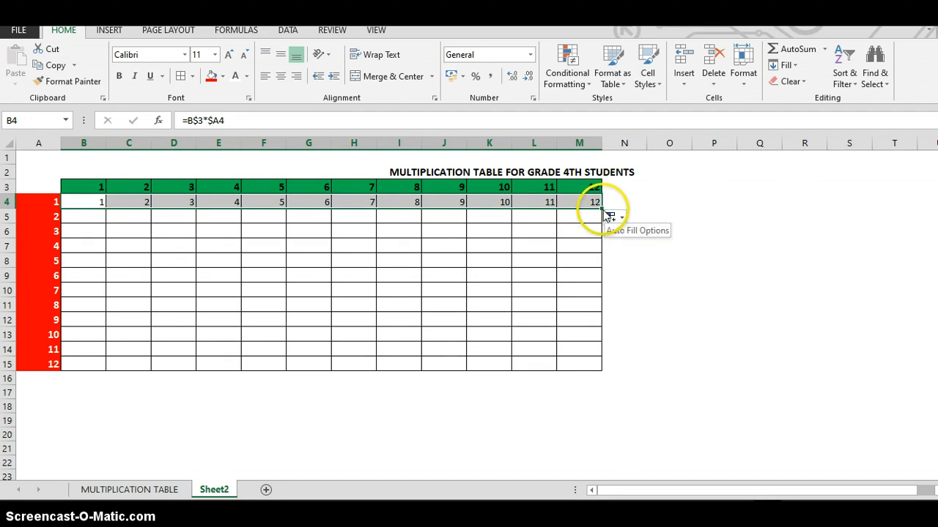
pyautogui.doubleClick(601, 209)
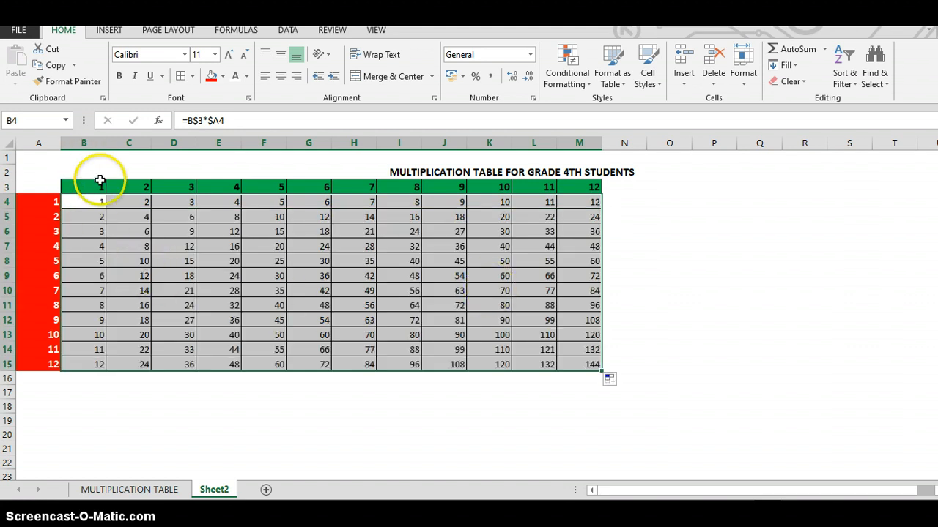
# - Clear the formula results from the table body B4:M15
pyautogui.press('Delete')
pyautogui.click(188, 218)
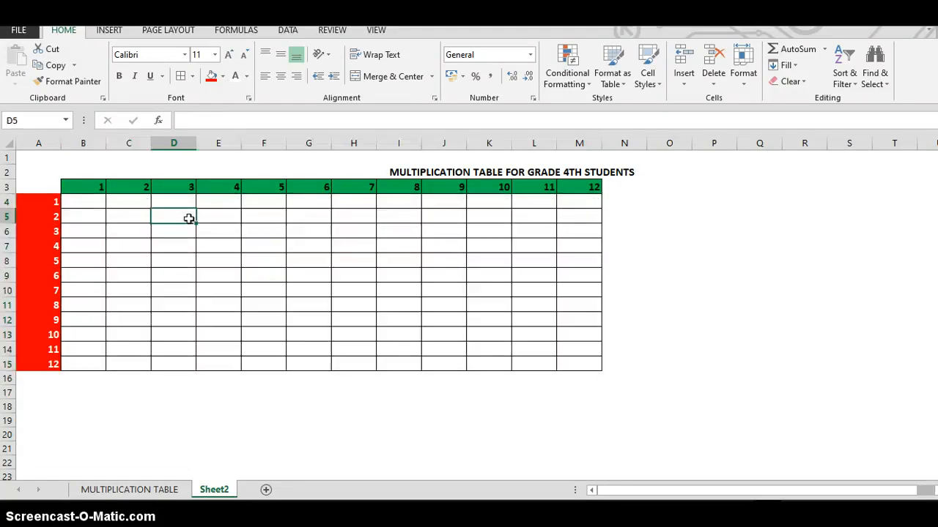
# - Fill the table body B4:M15 with the array formula =MMULT(A4:A15,B3:M3)
pyautogui.click(102, 203)
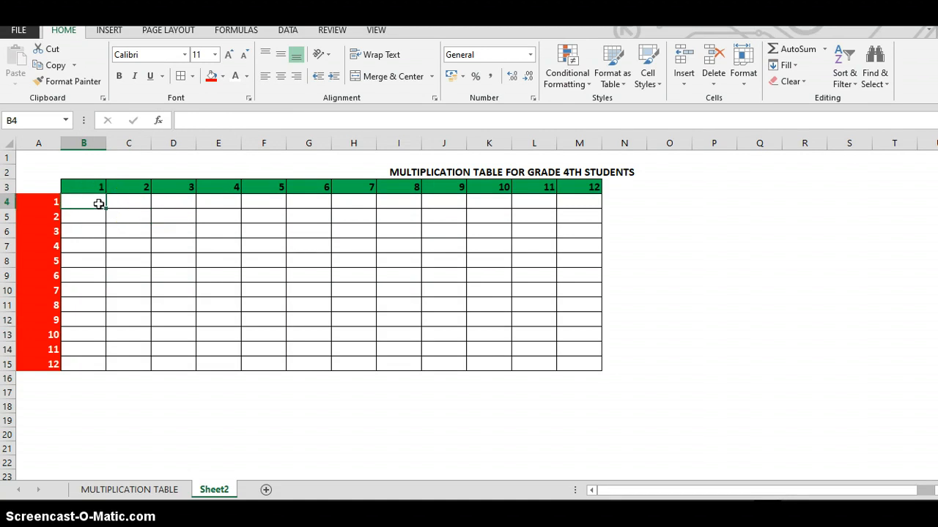
pyautogui.moveTo(99, 204); pyautogui.dragTo(575, 362)
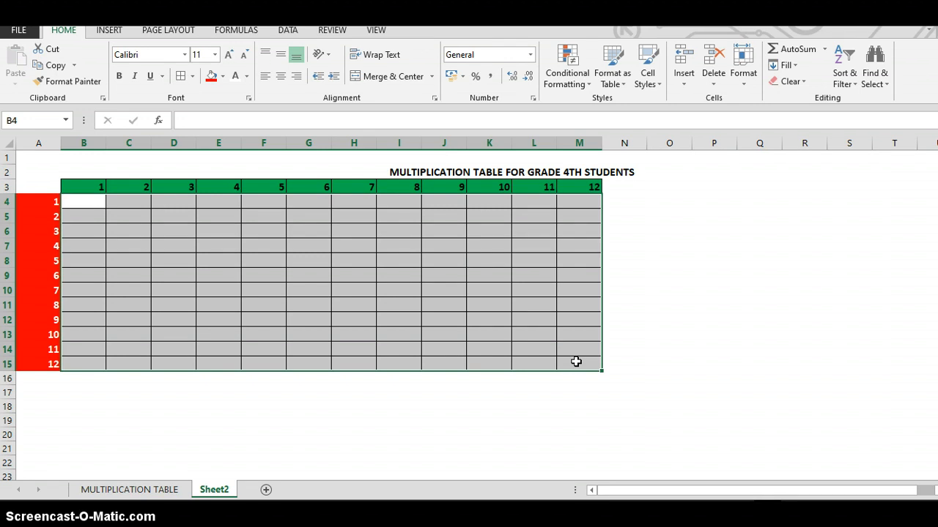
pyautogui.write('=MM')
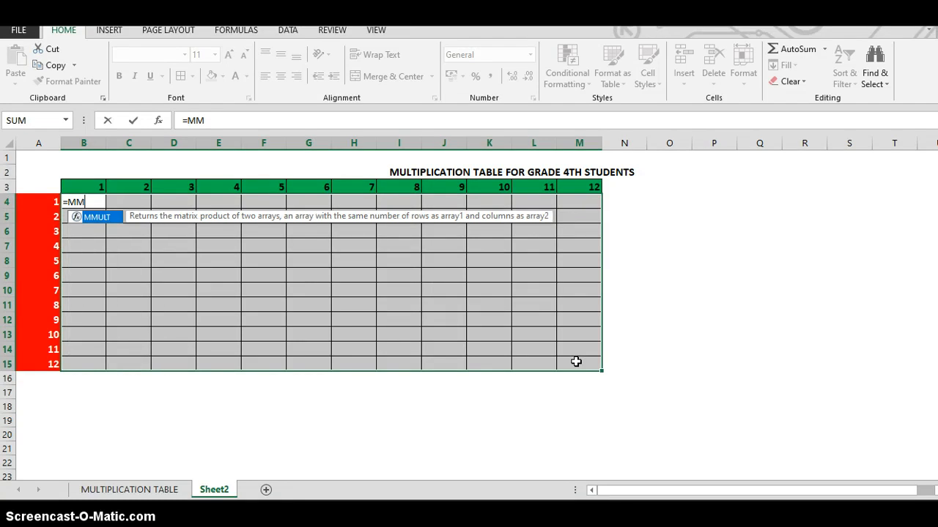
pyautogui.doubleClick(102, 218)
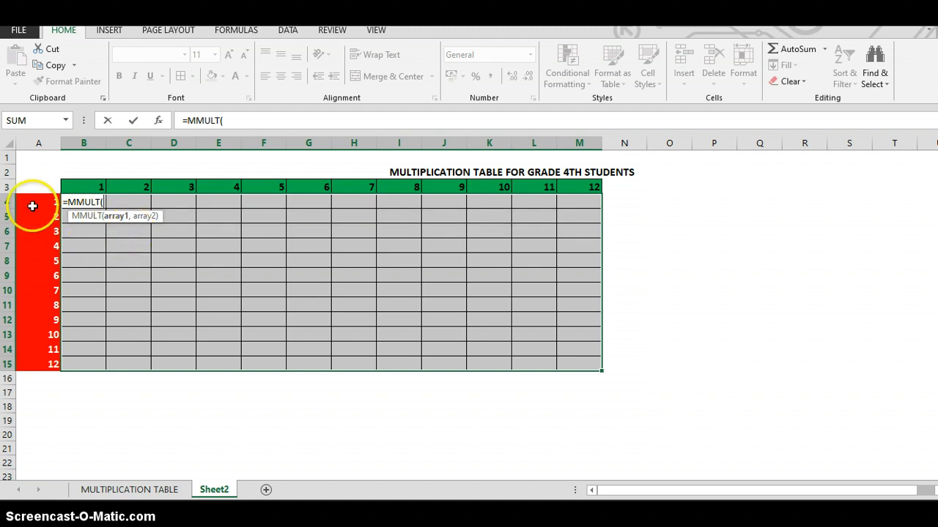
pyautogui.moveTo(34, 203); pyautogui.dragTo(48, 364)
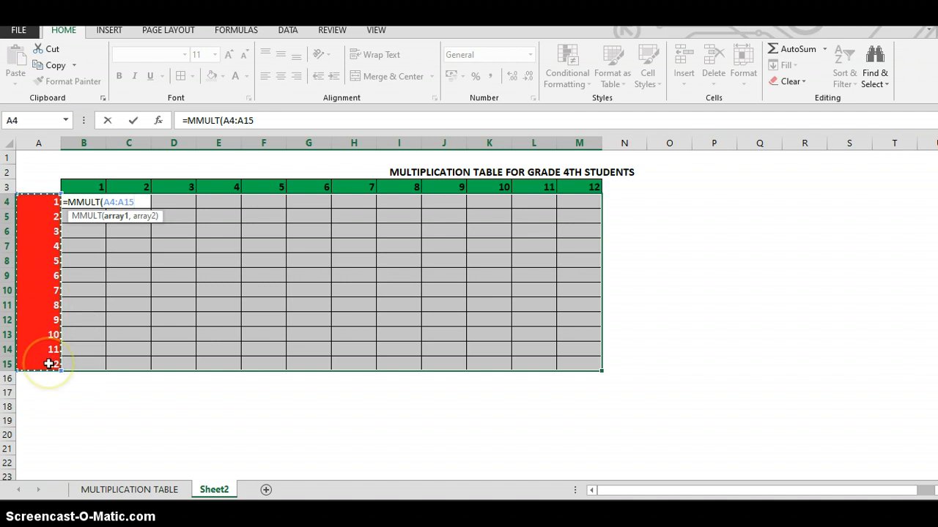
pyautogui.write(',')
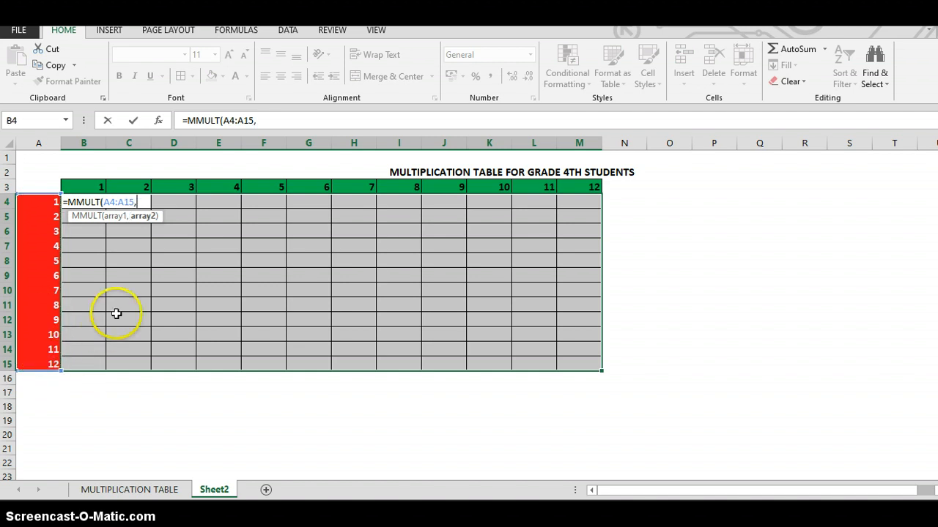
pyautogui.moveTo(94, 189); pyautogui.dragTo(570, 189)
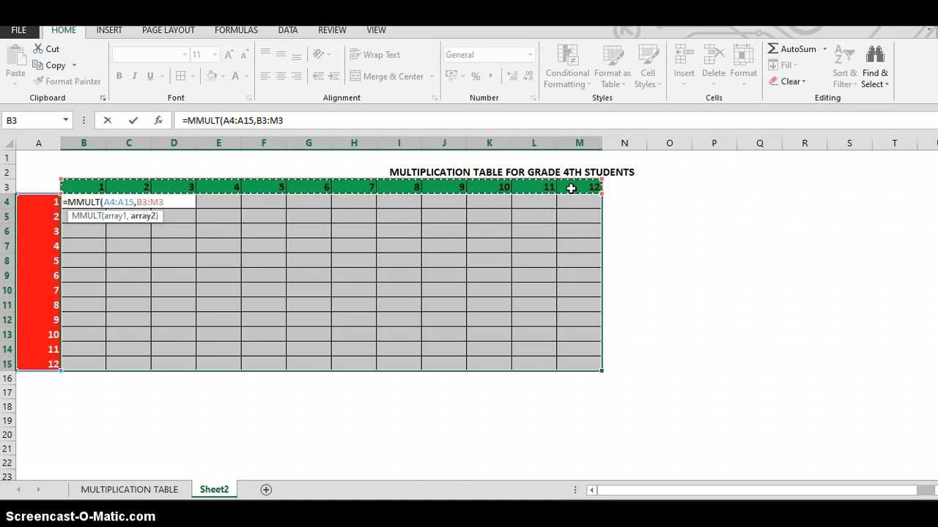
pyautogui.write(')')
pyautogui.hotkey('ctrl', 'shift', 'Return')
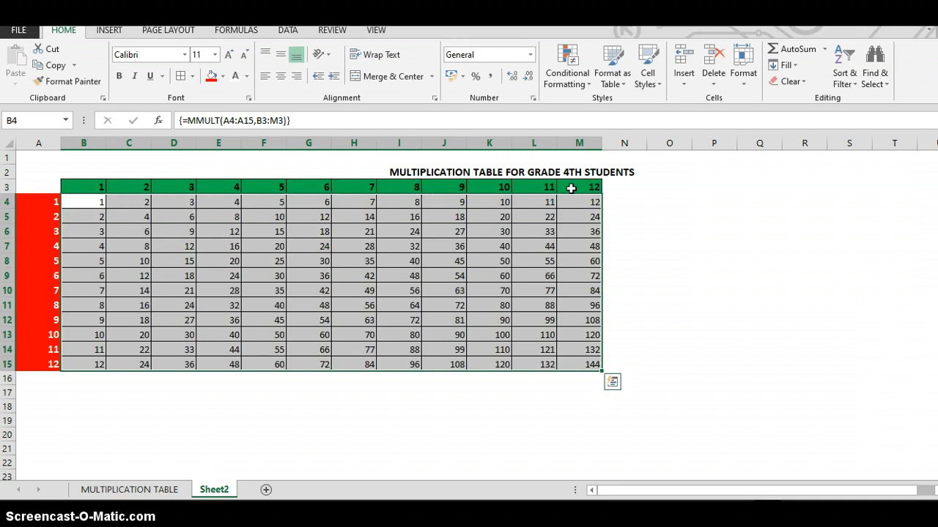